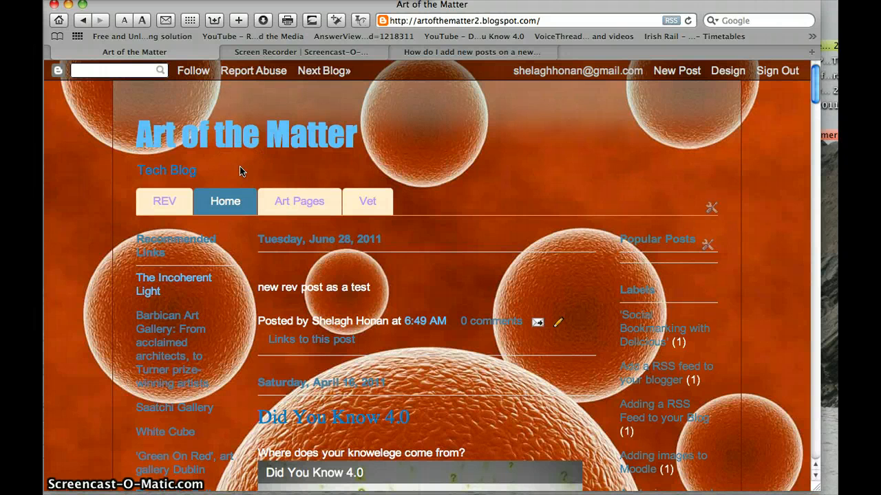
# Navigate the blog's page tabs and land on the REV page
pyautogui.click(226, 201)
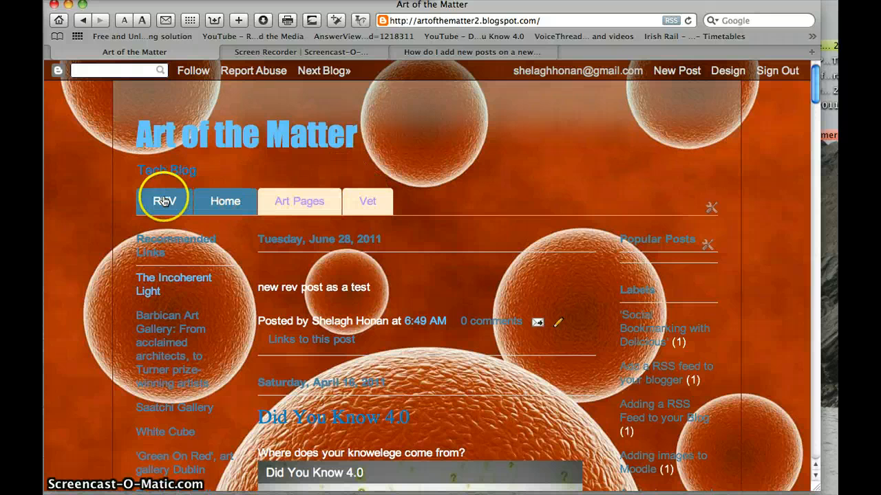
pyautogui.click(225, 200)
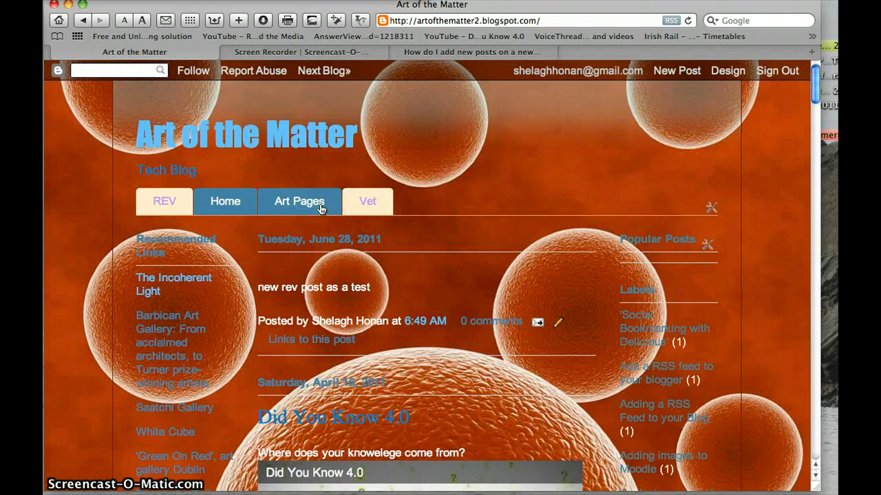
pyautogui.click(226, 201)
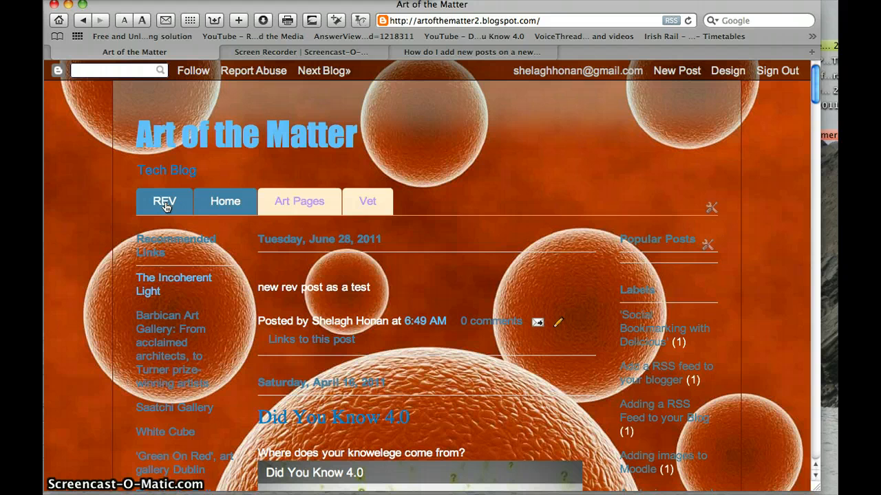
pyautogui.click(165, 205)
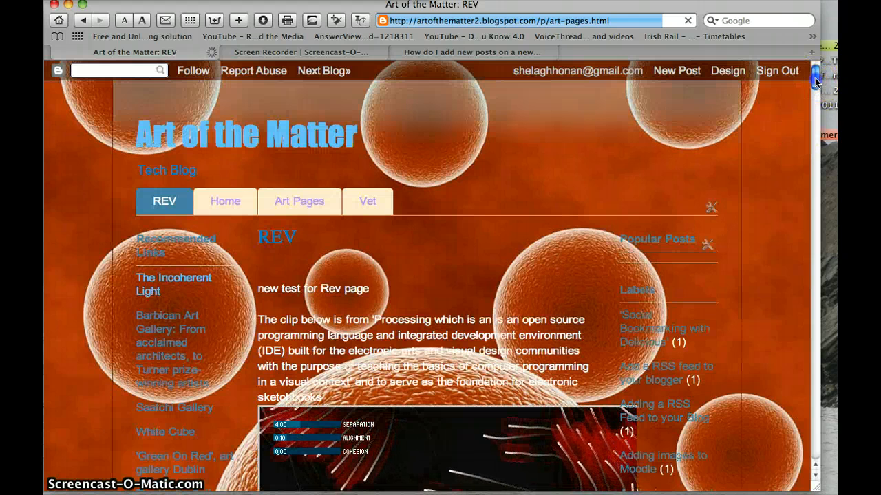
pyautogui.moveTo(816, 79); pyautogui.dragTo(816, 190)
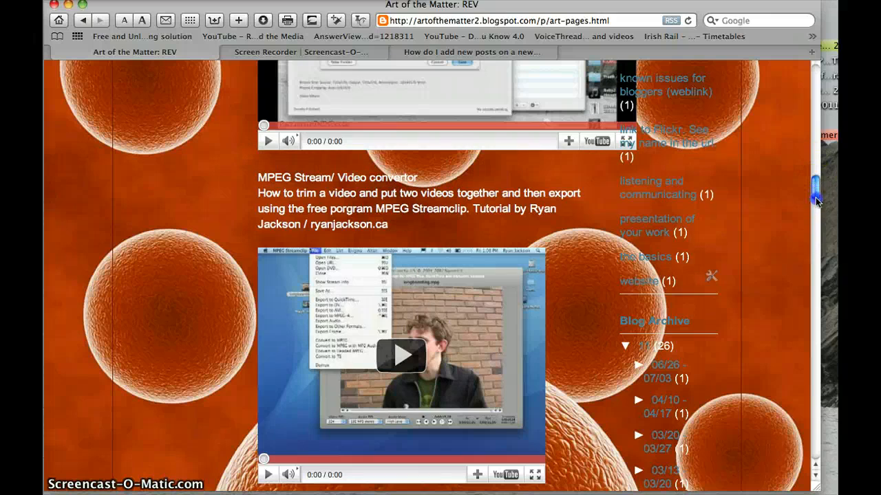
pyautogui.moveTo(816, 200)
pyautogui.mouseDown()
pyautogui.moveTo(819, 396)
pyautogui.moveTo(819, 380)
pyautogui.mouseUp()
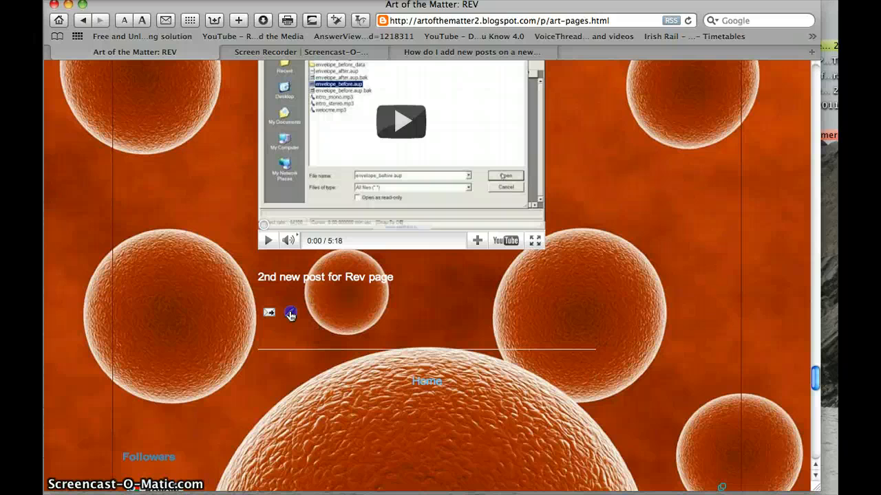
# Enter edit mode and delete the old first line 'new test for Rev page'
pyautogui.click(291, 314)
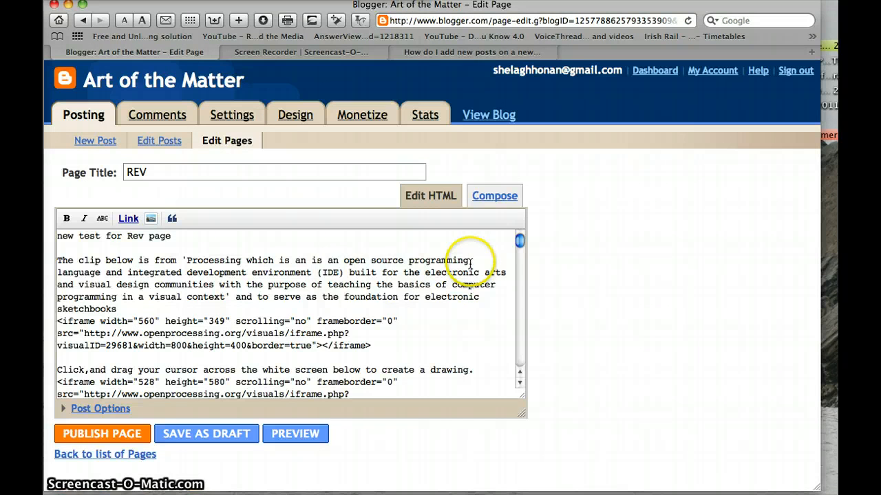
pyautogui.click(154, 236)
pyautogui.moveTo(154, 236); pyautogui.dragTo(55, 233)
pyautogui.press('BackSpace')
pyautogui.write('Ad new post t')
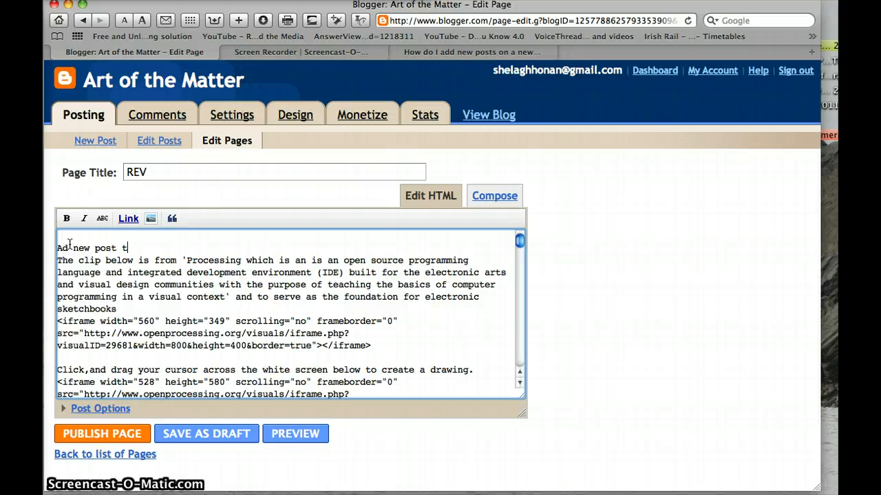
pyautogui.write('o my Rev page')
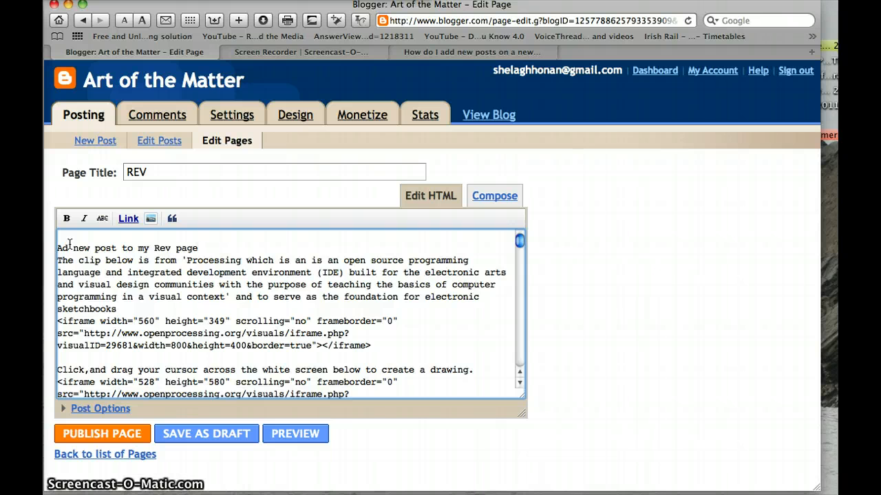
# Add blank lines under the new first line and fix the misspelled 'Ad' in it
pyautogui.press('Return')
pyautogui.press('Return')
pyautogui.click(67, 248)
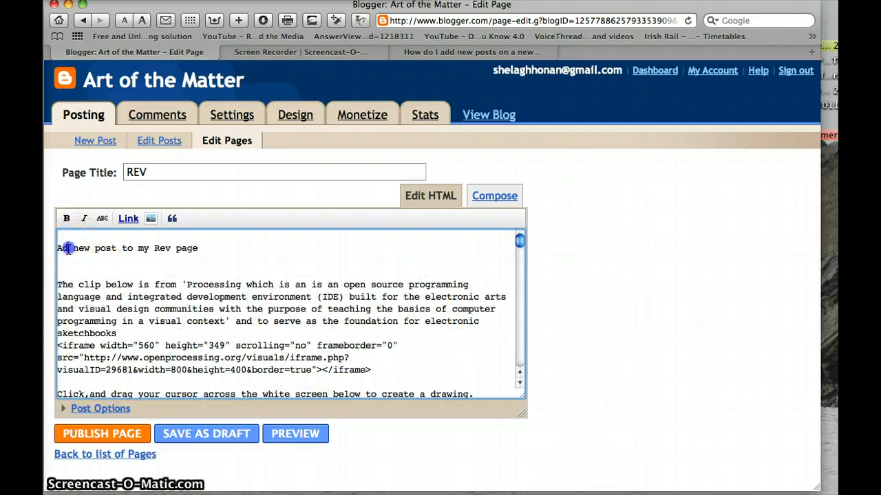
pyautogui.write('d')
pyautogui.write('June 28th 20')
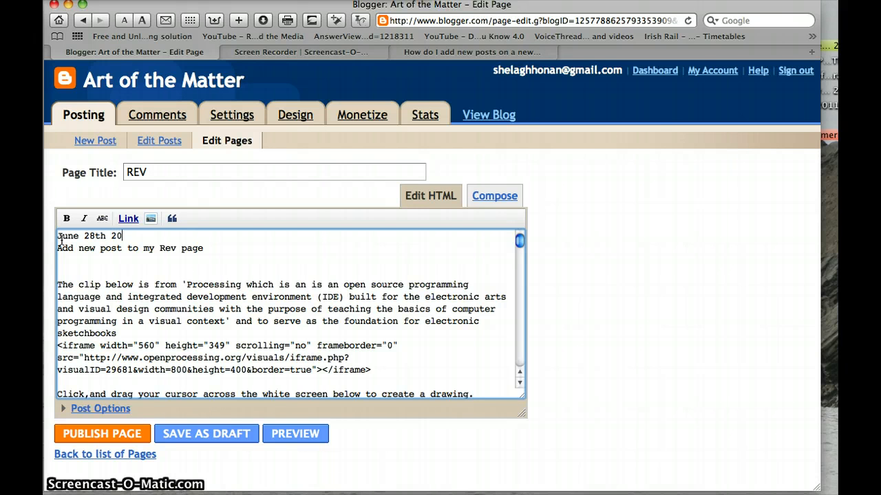
pyautogui.write('11')
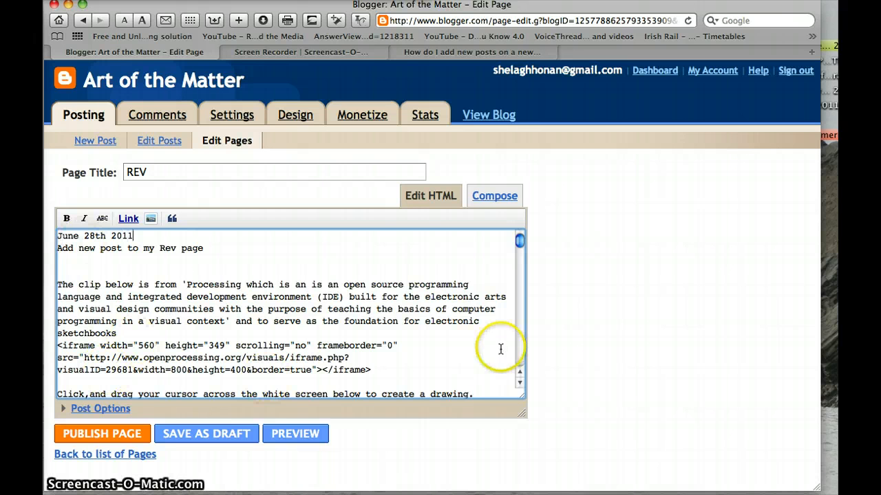
pyautogui.moveTo(519, 240); pyautogui.dragTo(519, 364)
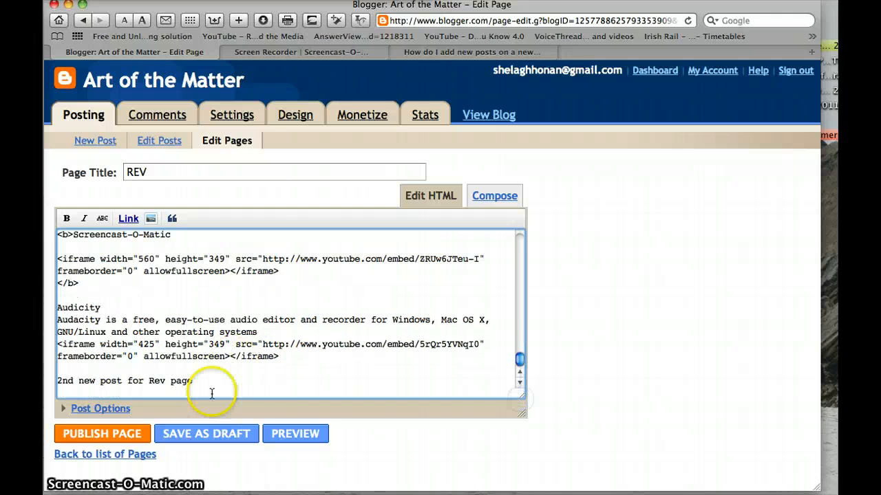
# Remove 'for Rev page' from the end of the bottom note to reword it
pyautogui.moveTo(195, 381)
pyautogui.mouseDown()
pyautogui.moveTo(58, 383)
pyautogui.moveTo(124, 381)
pyautogui.mouseUp()
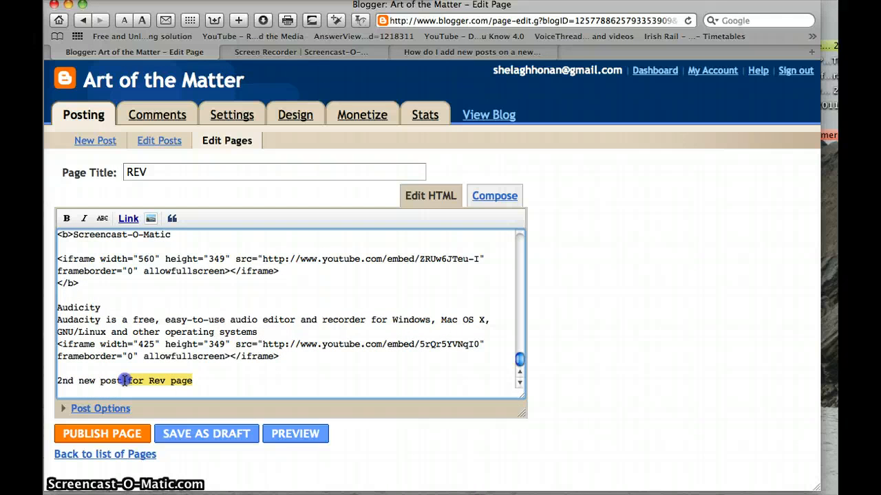
pyautogui.press('BackSpace')
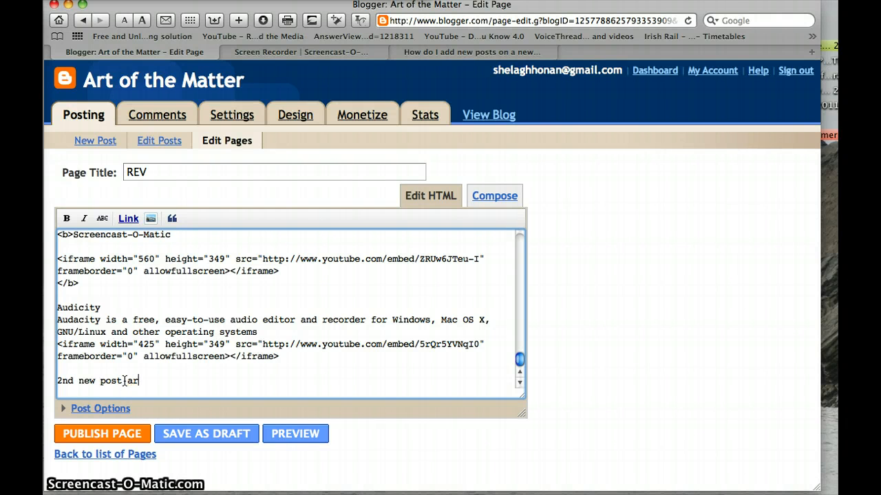
pyautogui.write('t the bottom of page')
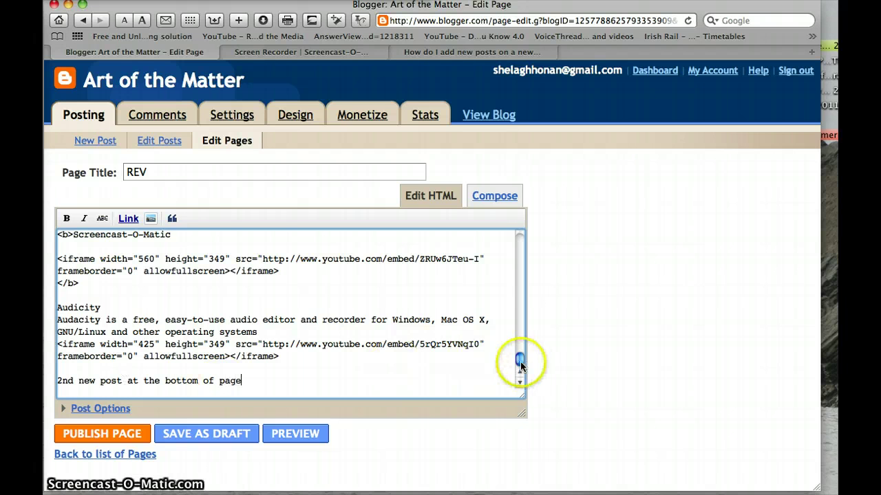
pyautogui.moveTo(519, 360); pyautogui.dragTo(519, 238)
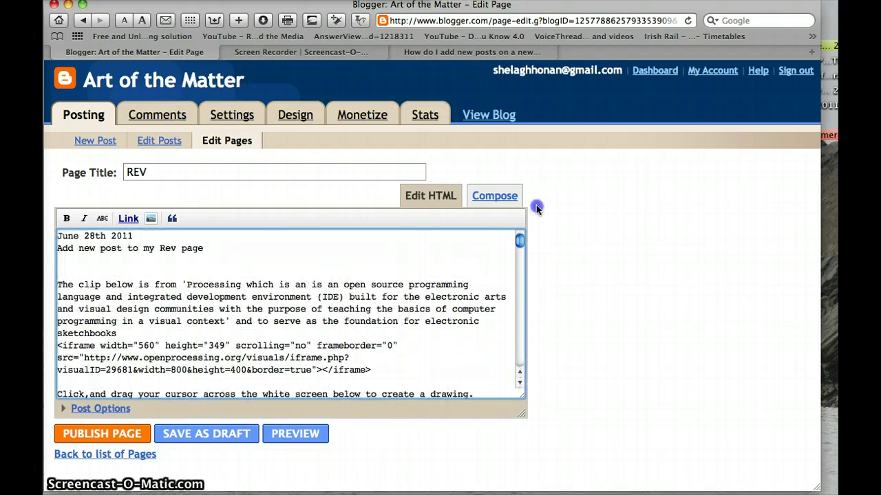
# Paste the Blogger help forum link on a new line under the post and publish the page
pyautogui.click(206, 249)
pyautogui.press('Return')
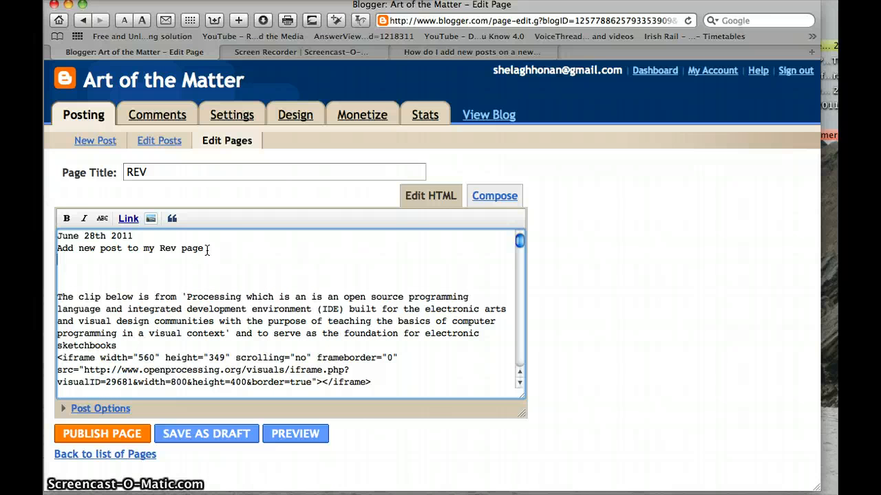
pyautogui.write('http://www.google.com/support/forum/p/blogger/thread?tid=0d39c86907b901f6&hl=en')
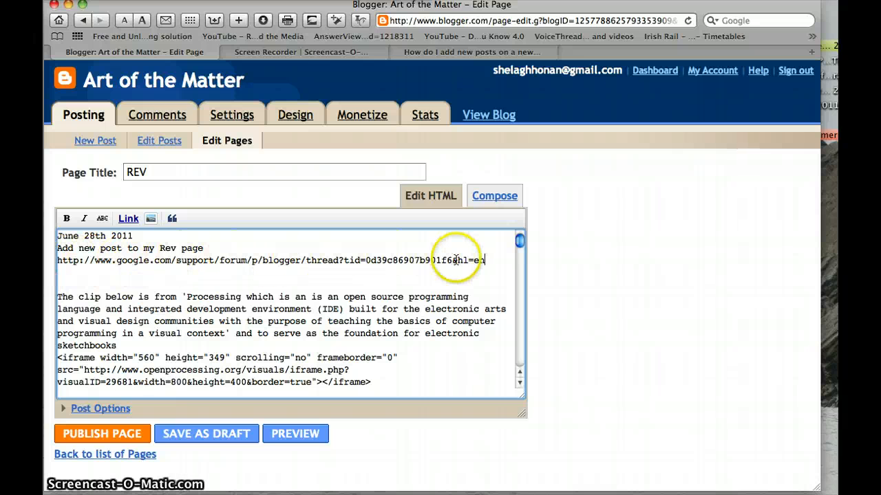
pyautogui.click(110, 440)
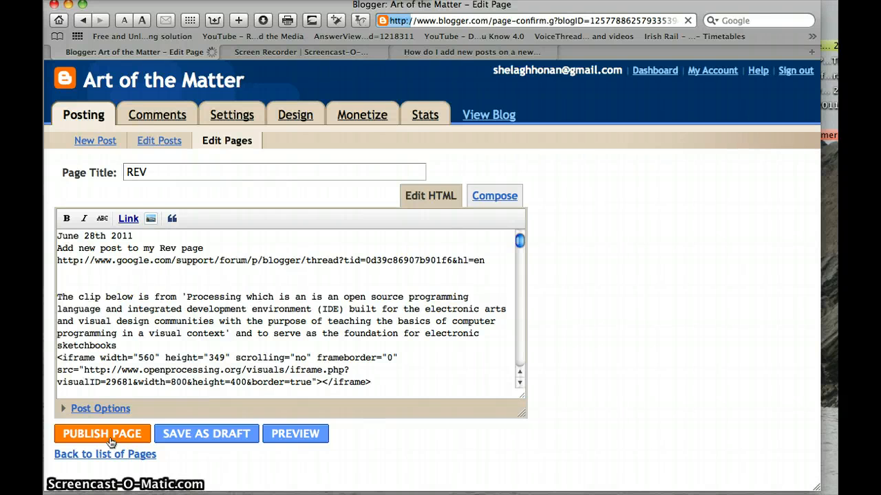
# View the live REV page, briefly select the help link address, then clear the selection
pyautogui.click(133, 224)
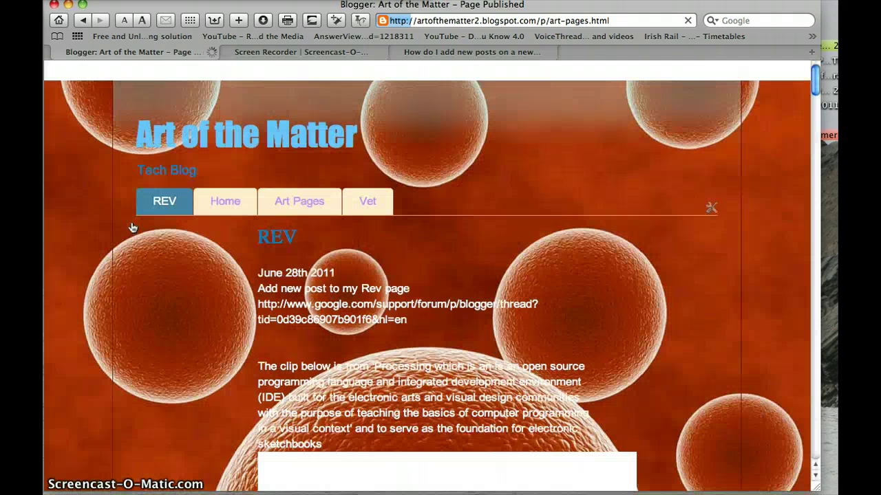
pyautogui.click(269, 236)
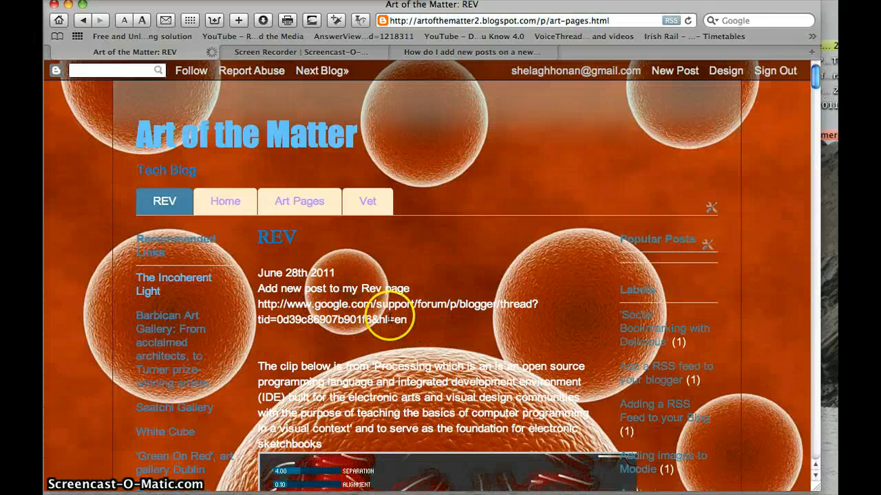
pyautogui.tripleClick(368, 308)
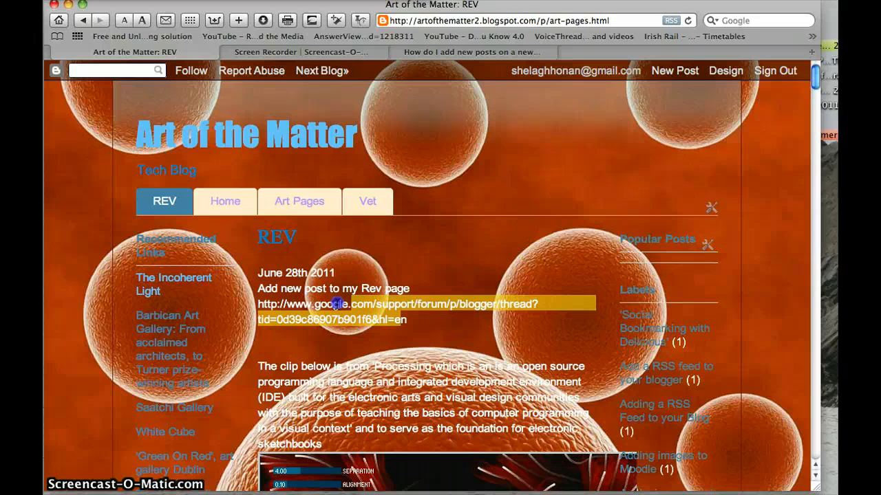
pyautogui.click(260, 304)
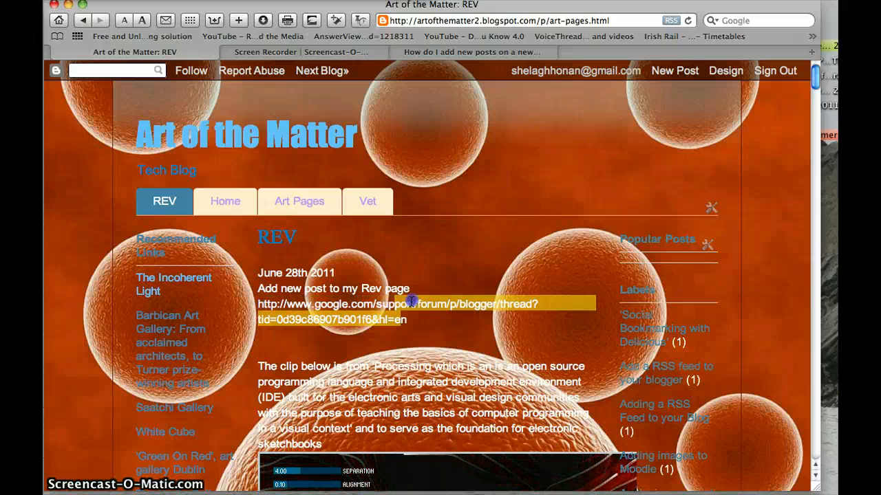
pyautogui.click(491, 267)
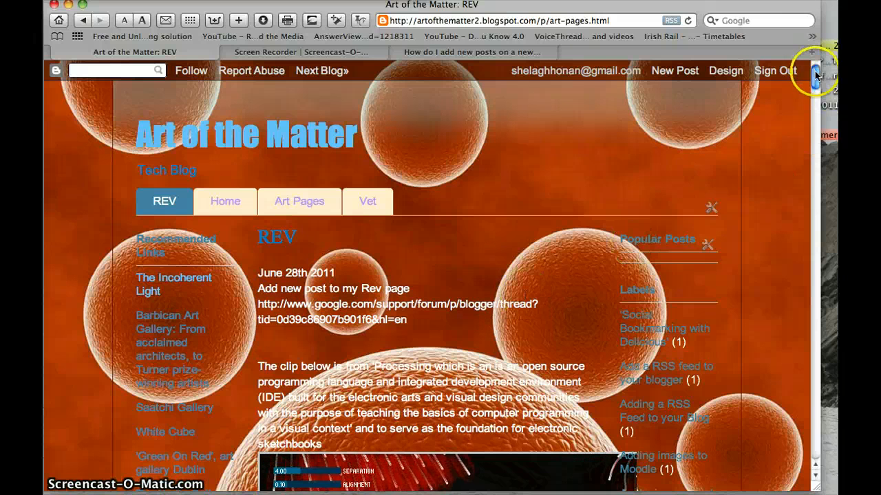
pyautogui.moveTo(816, 76); pyautogui.dragTo(813, 378)
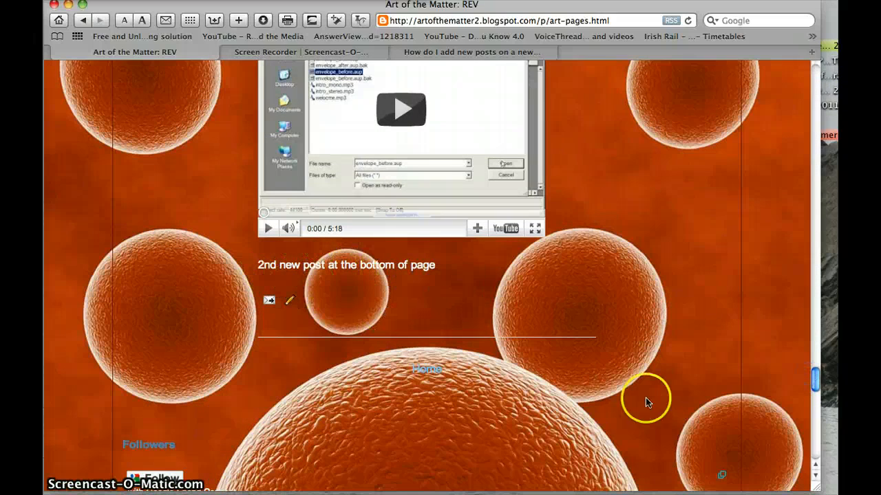
pyautogui.moveTo(819, 379); pyautogui.dragTo(817, 65)
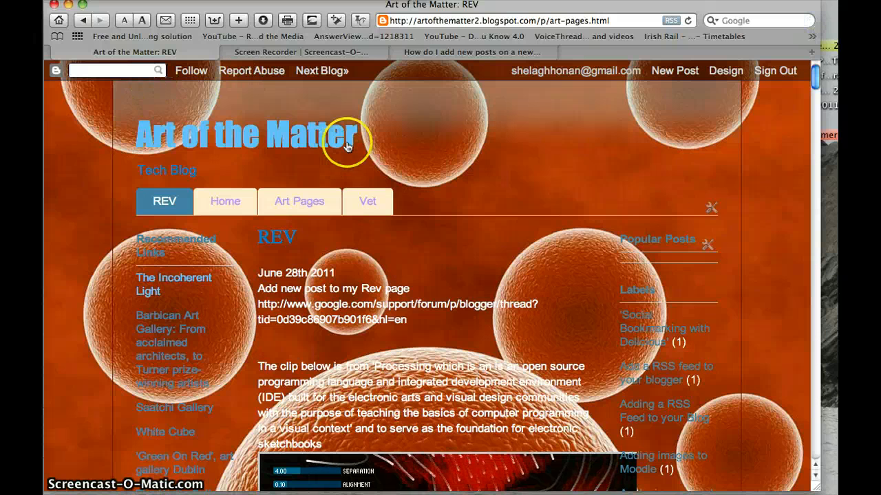
# Switch to the Art Pages page and try twice to play the feather sculptures video
pyautogui.click(299, 201)
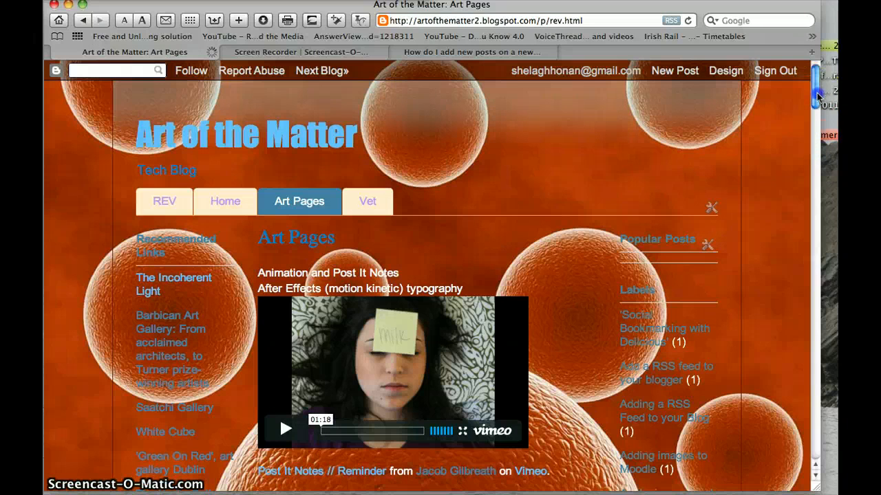
pyautogui.moveTo(817, 95); pyautogui.dragTo(817, 112)
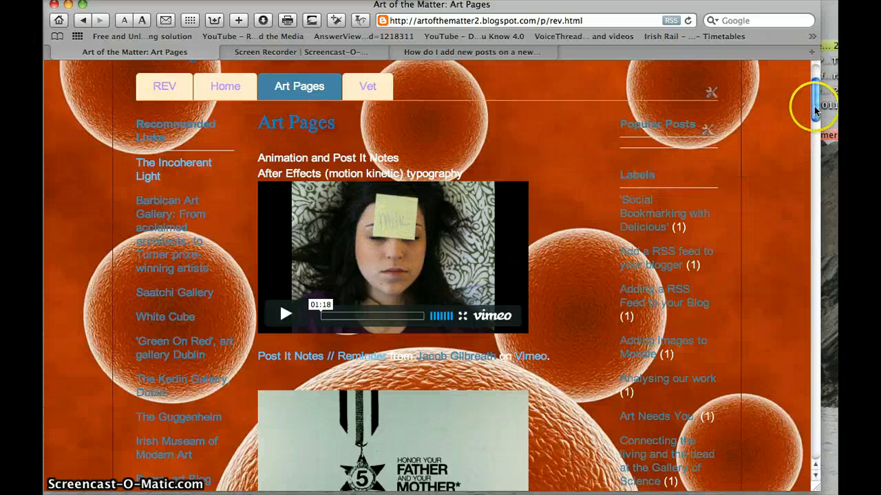
pyautogui.moveTo(815, 108); pyautogui.dragTo(816, 121)
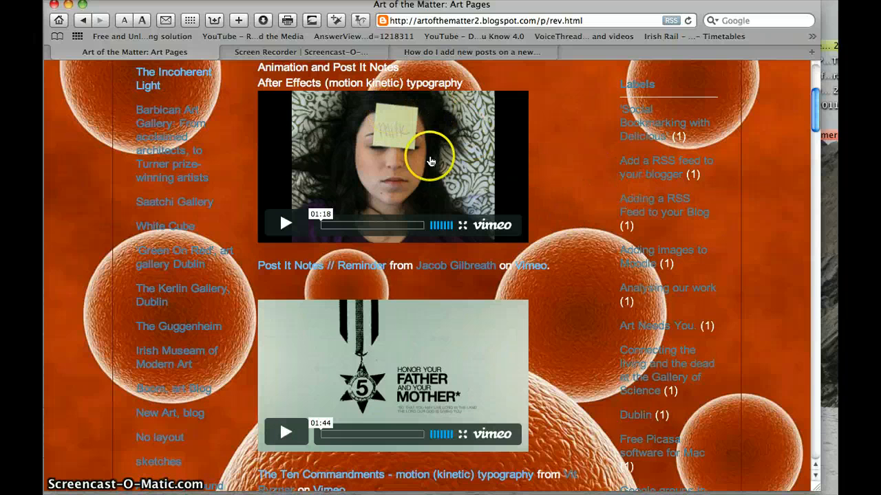
pyautogui.scroll(-3, 542, 159)
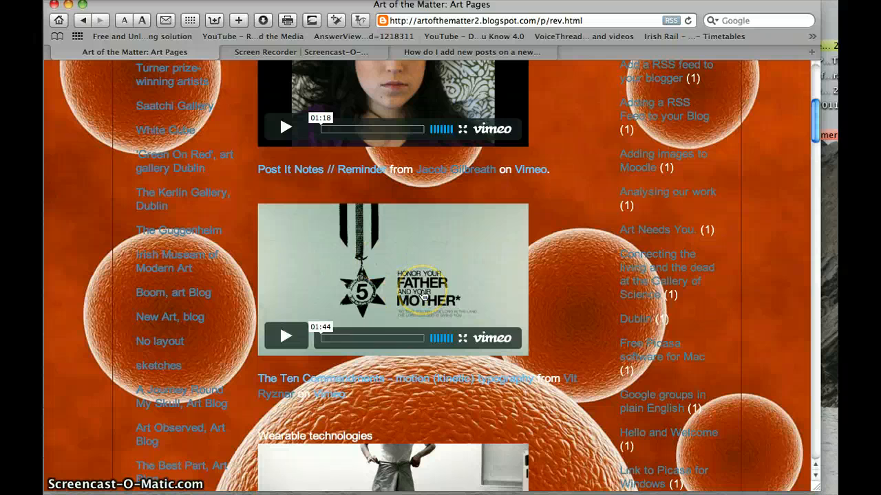
pyautogui.scroll(-3, 425, 296)
pyautogui.scroll(-2, 425, 296)
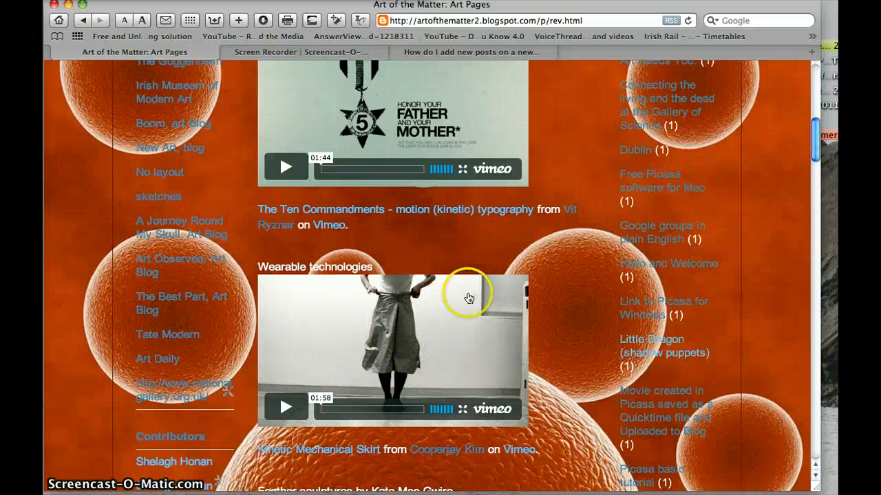
pyautogui.scroll(-5, 488, 286)
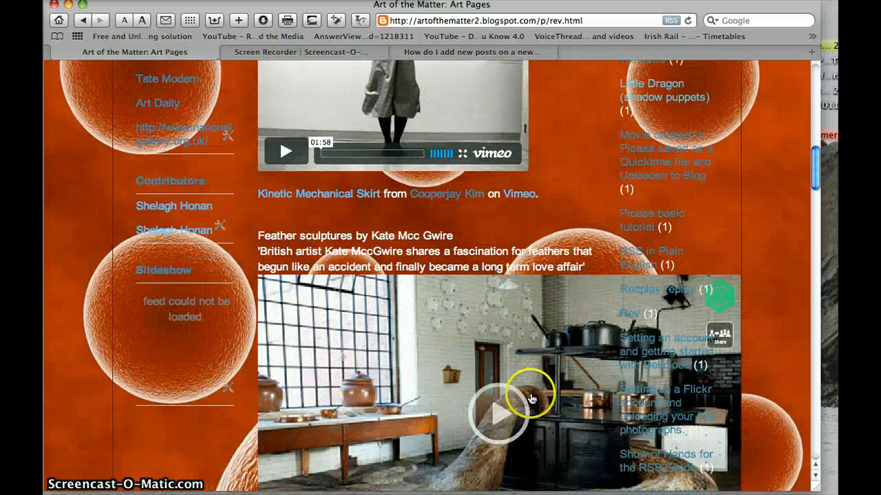
pyautogui.scroll(-3, 565, 303)
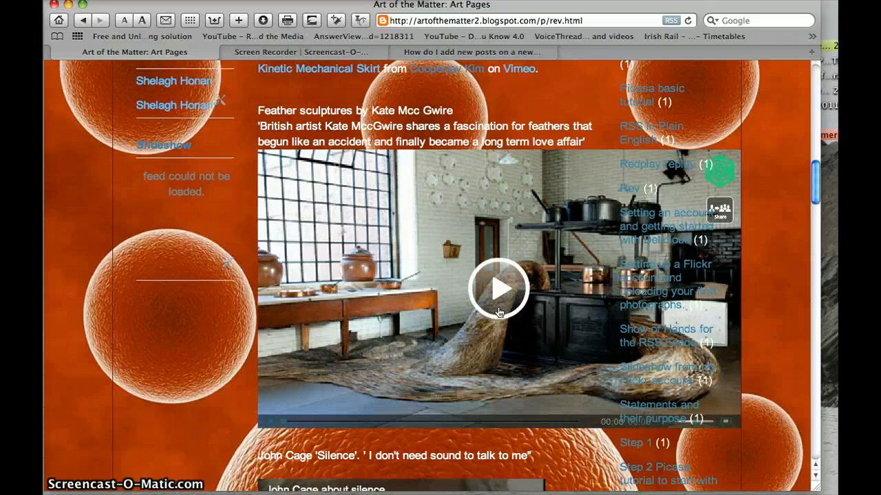
pyautogui.click(501, 302)
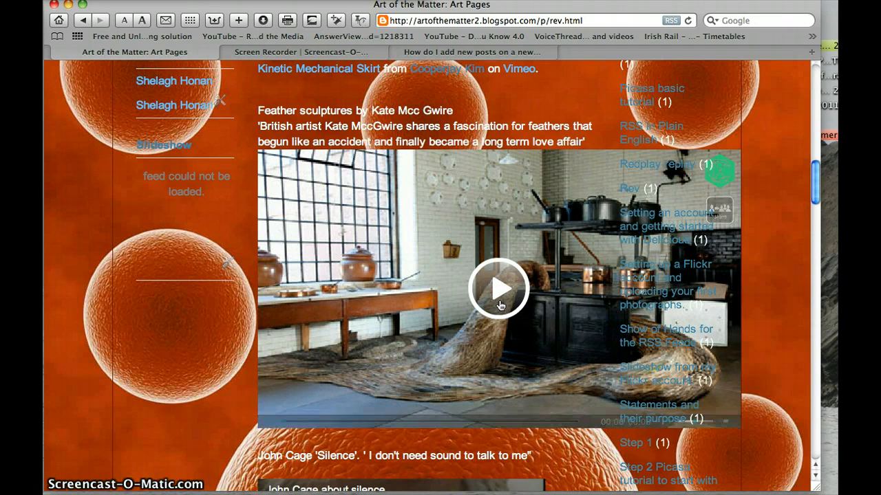
pyautogui.click(498, 282)
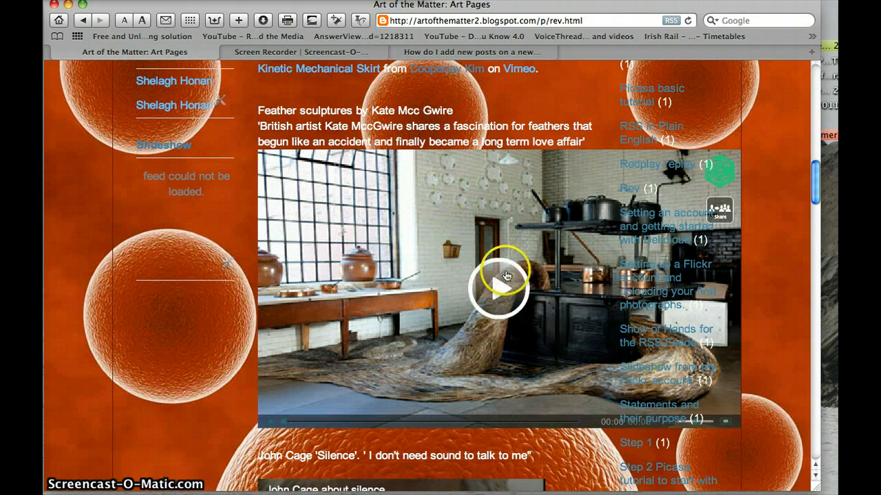
pyautogui.scroll(-5, 420, 206)
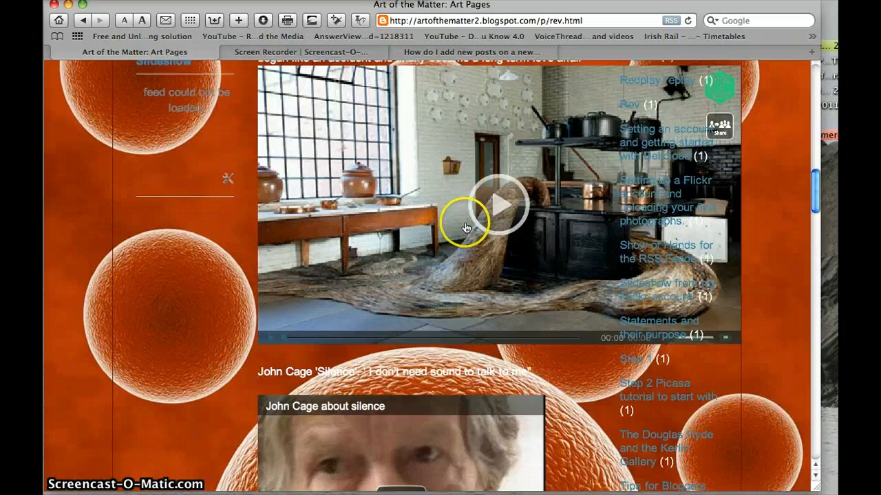
pyautogui.scroll(-3, 440, 275)
pyautogui.scroll(-5, 455, 365)
pyautogui.scroll(5, 454, 344)
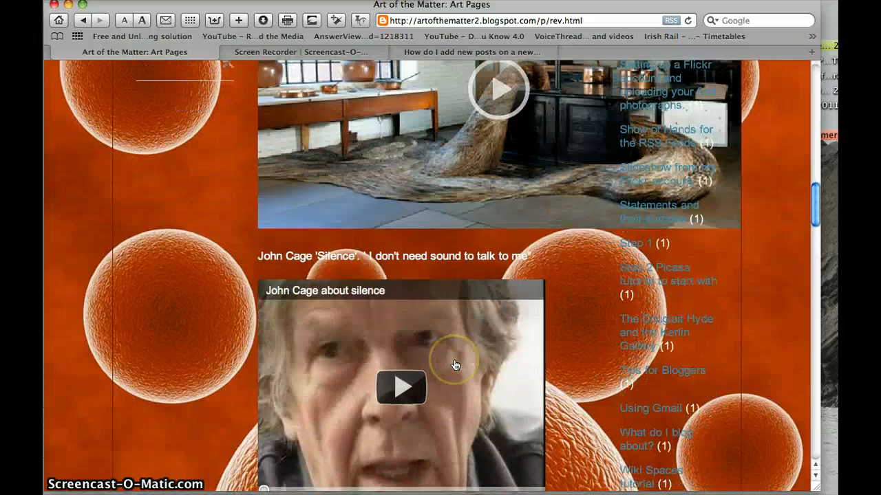
pyautogui.scroll(5, 450, 275)
pyautogui.scroll(10, 450, 243)
pyautogui.scroll(3, 450, 242)
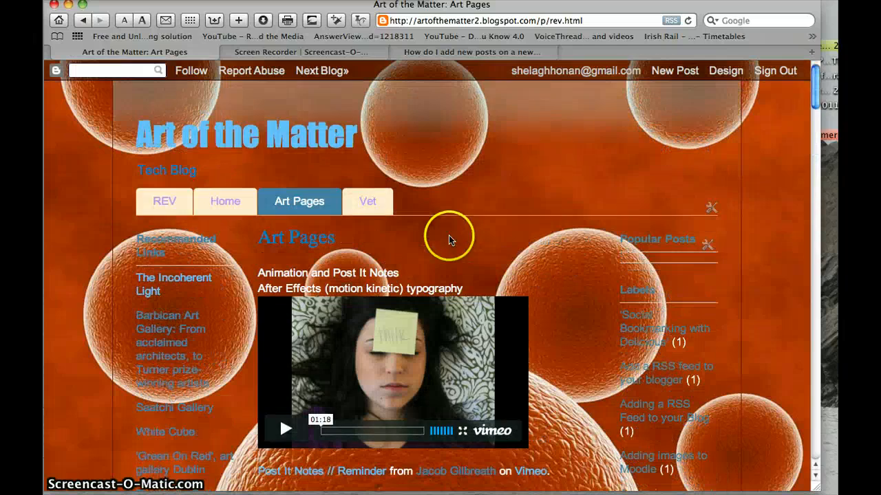